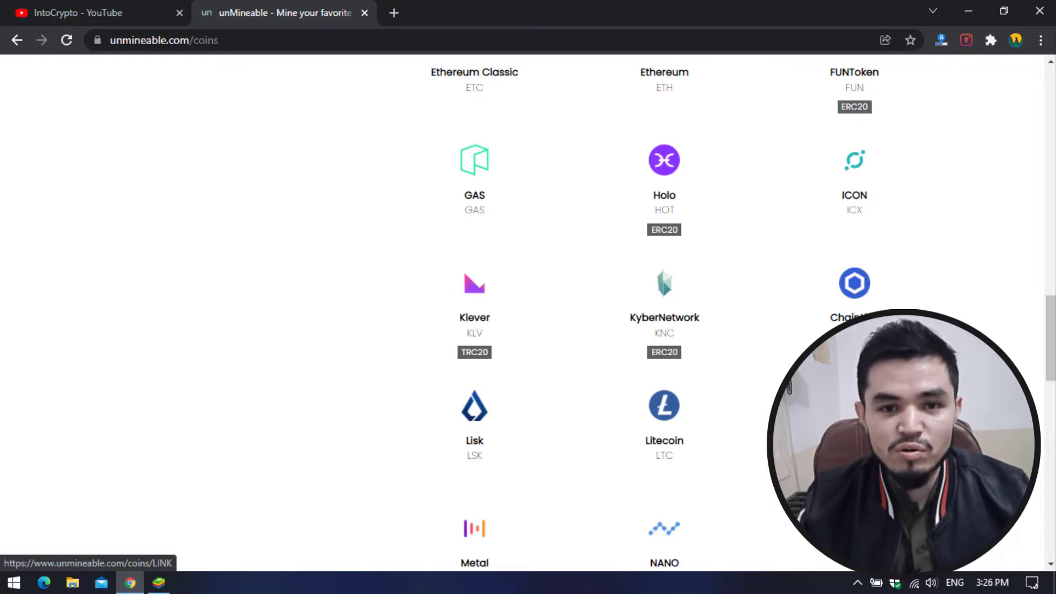
Minimize the browser and create a new desktop folder named KYBER.
scroll(855, 308, up, 10)
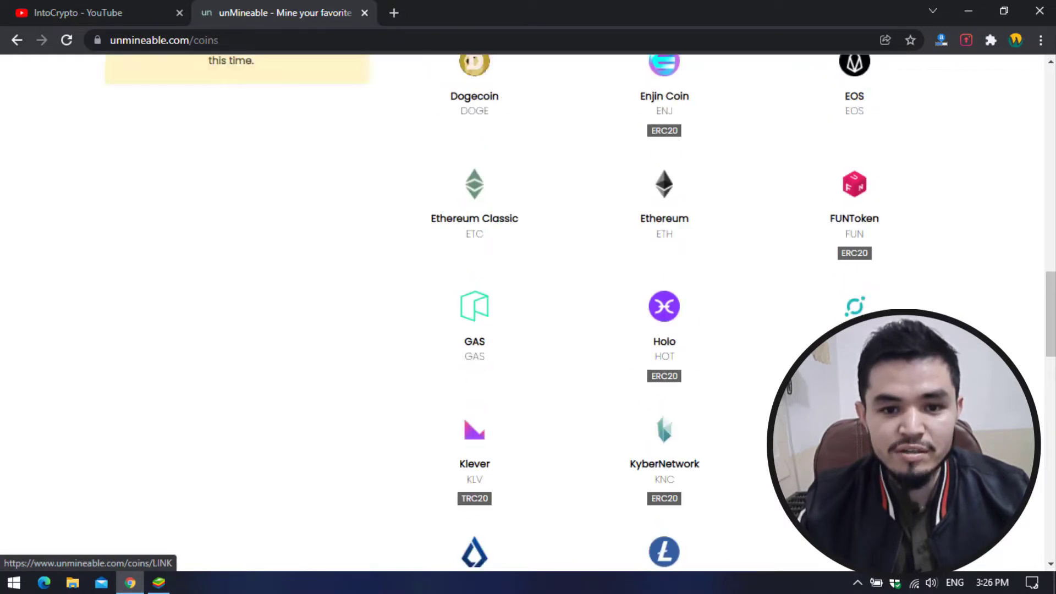
click(969, 11)
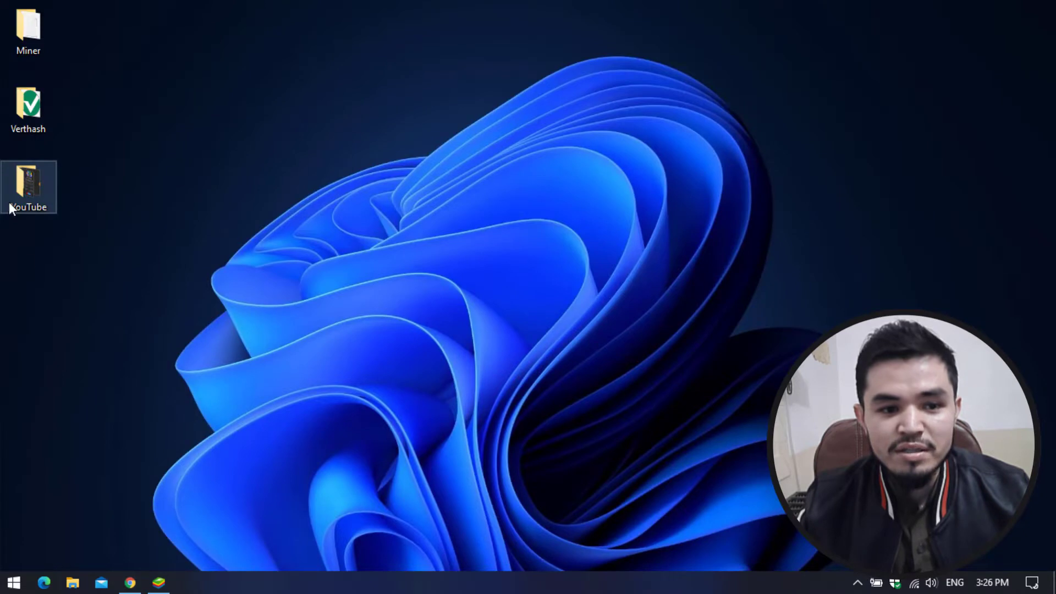
right_click(26, 255)
mouse_move(94, 401)
click(248, 405)
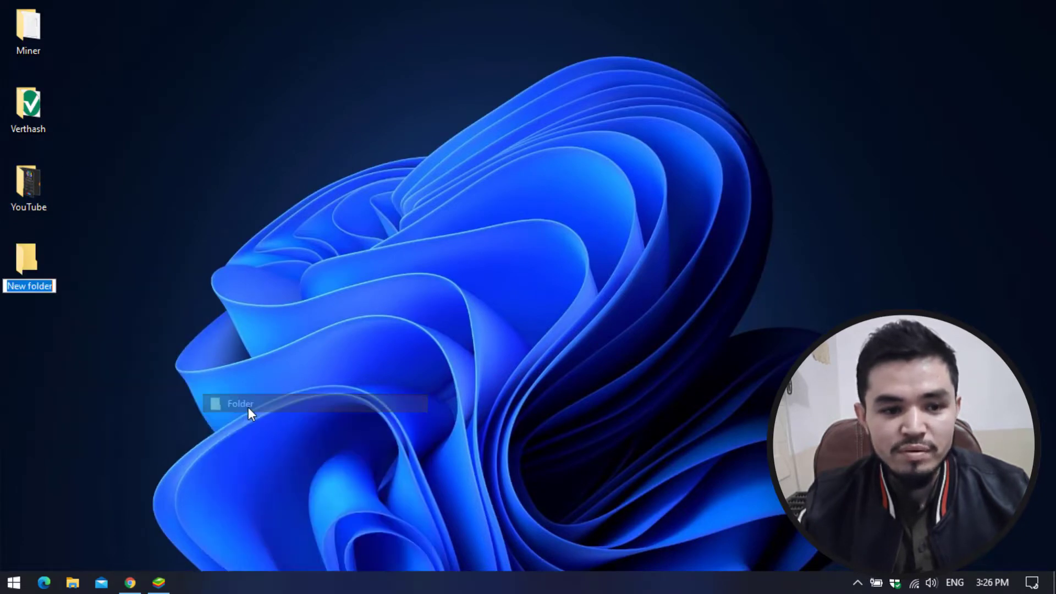
text(KYBER)
key(Return)
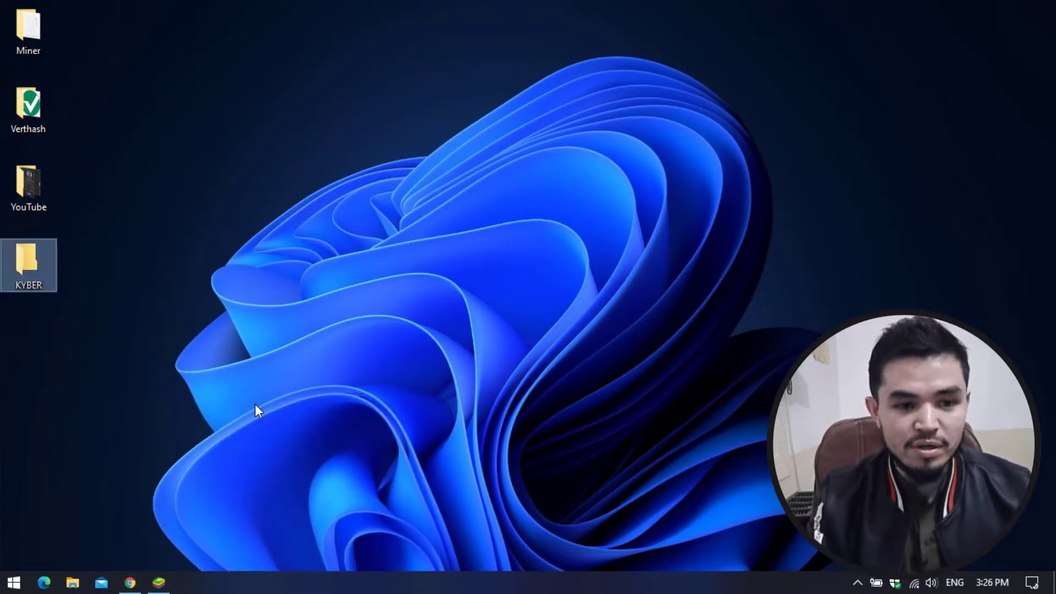
click(255, 404)
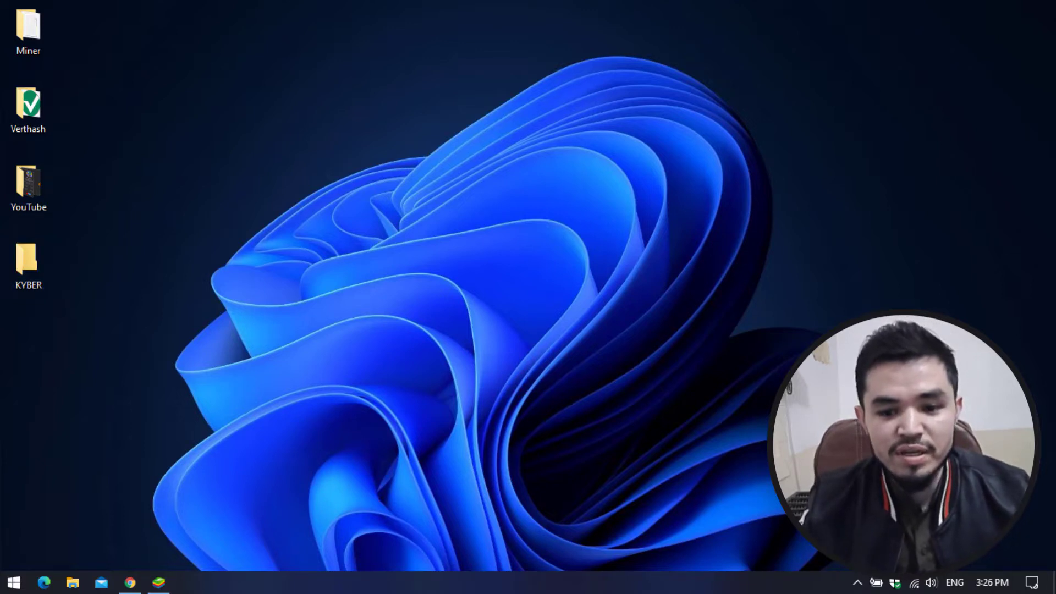
Open the Microsoft Defender Antivirus exclusions in Windows Security's virus and threat protection settings.
click(895, 582)
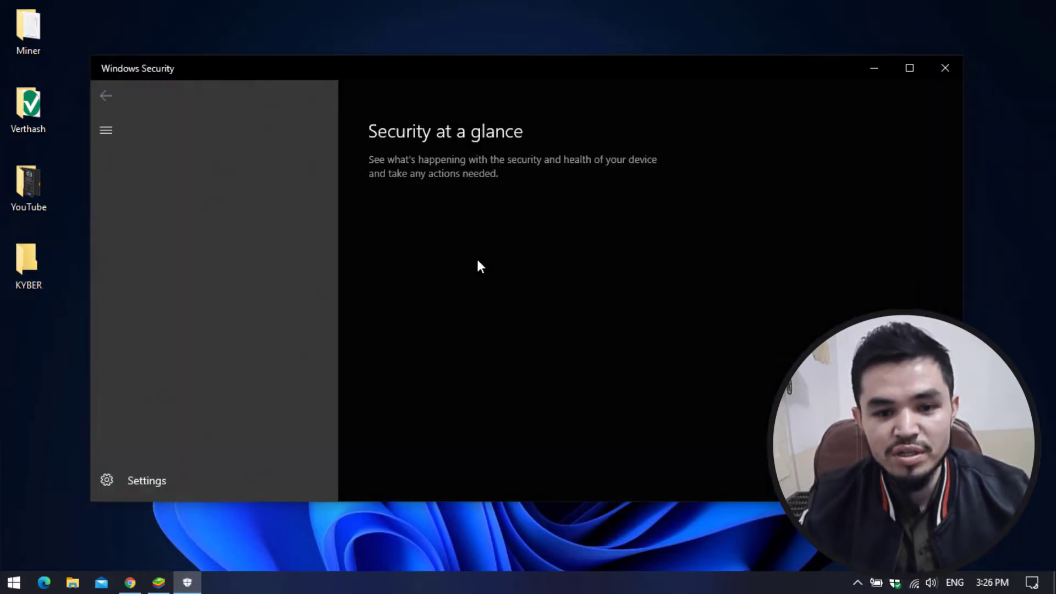
click(471, 256)
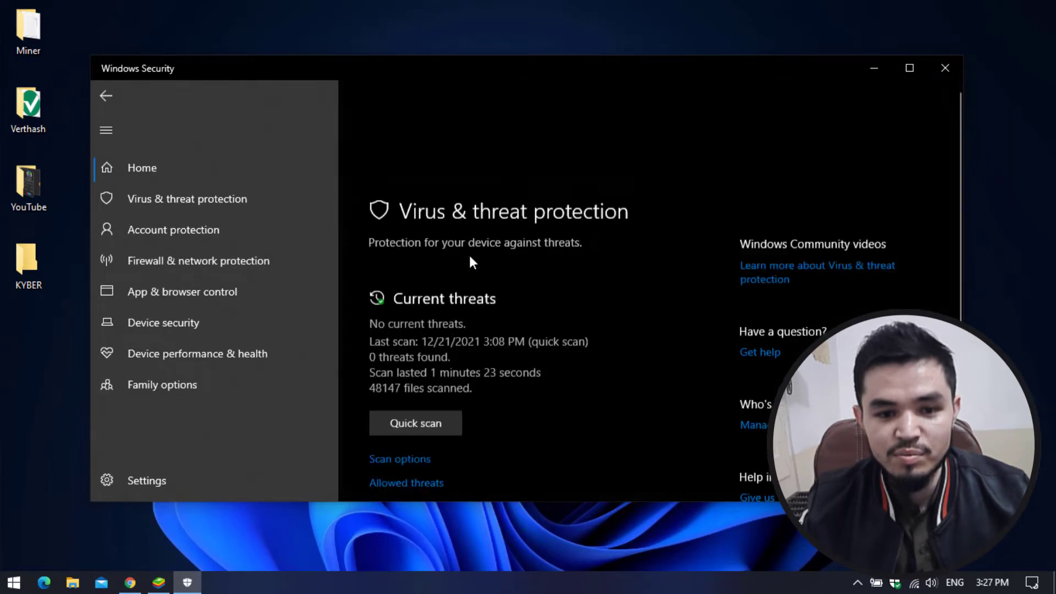
scroll(471, 257, down, 5)
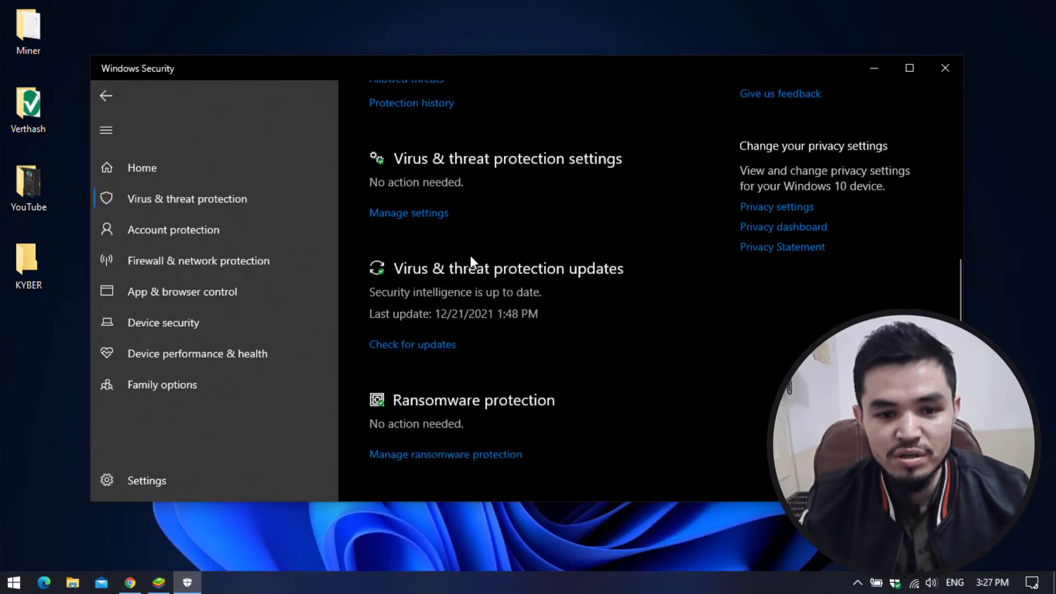
click(410, 219)
scroll(421, 230, down, 10)
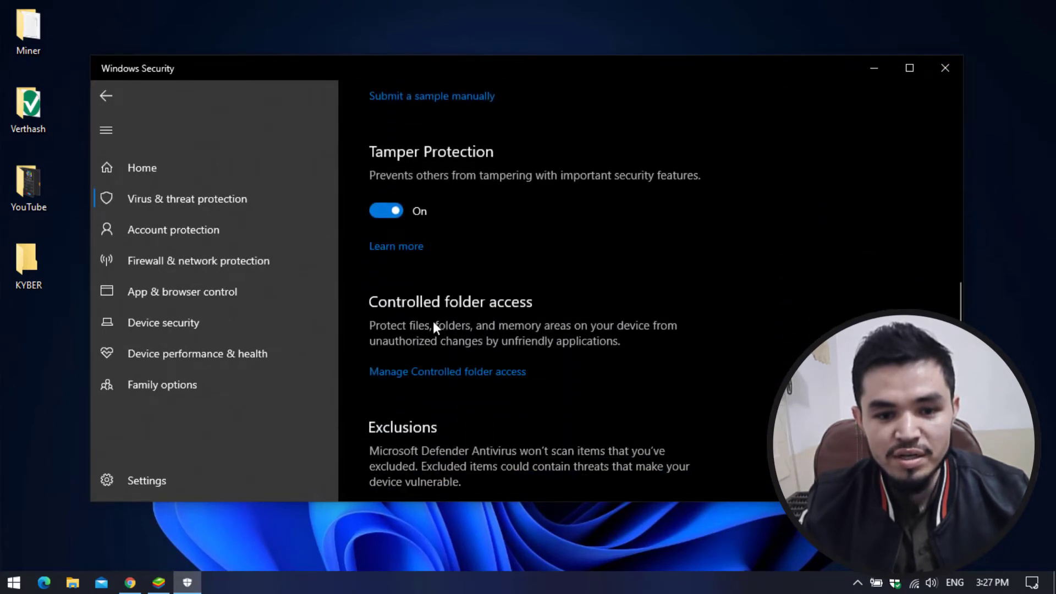
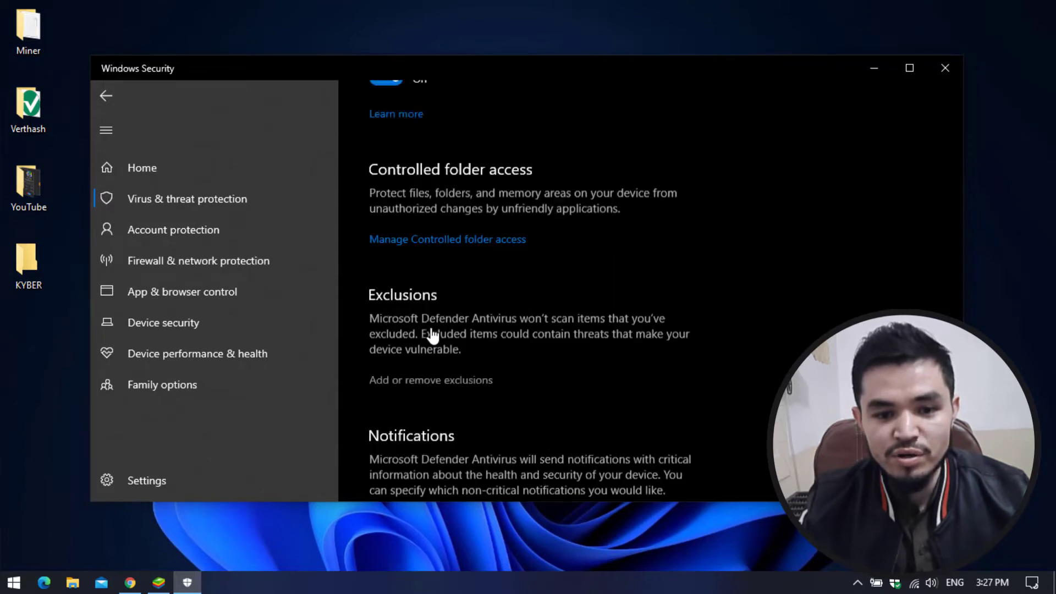
click(435, 377)
Add the desktop folder KYBER as a folder exclusion and close Windows Security.
click(432, 244)
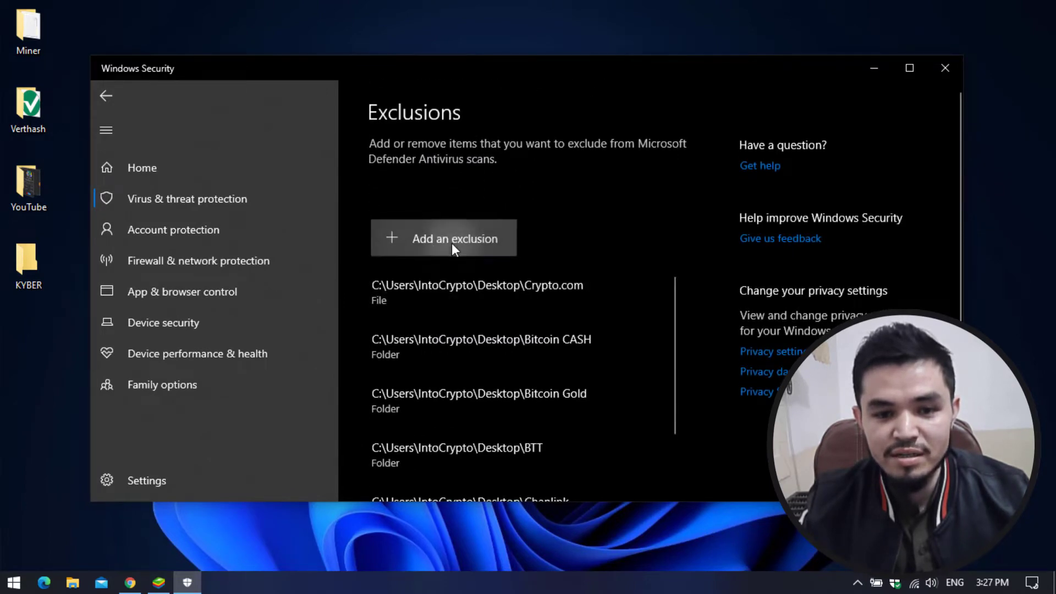
click(451, 295)
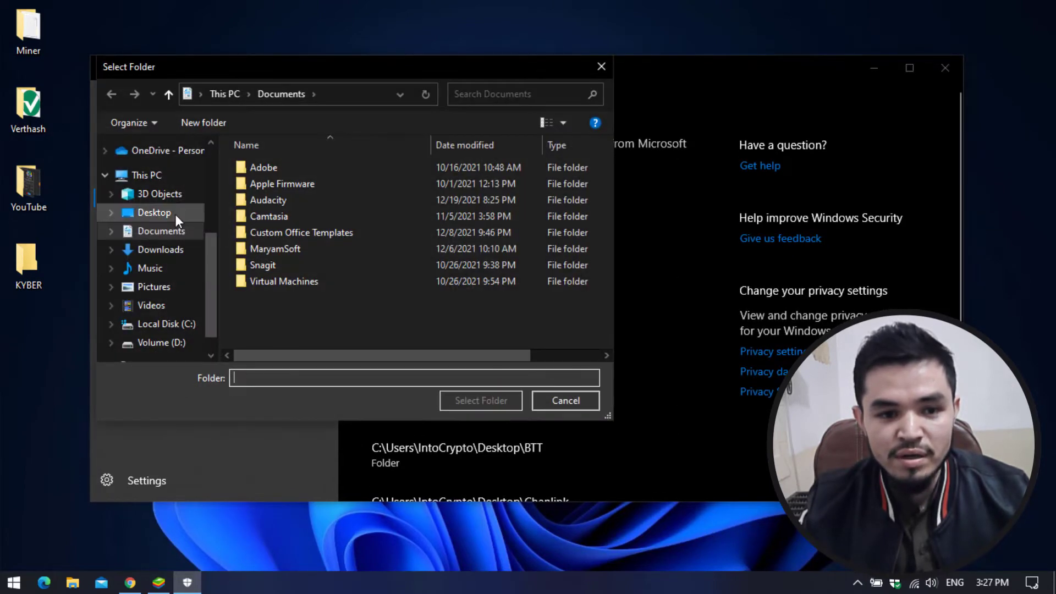
click(175, 214)
double_click(292, 199)
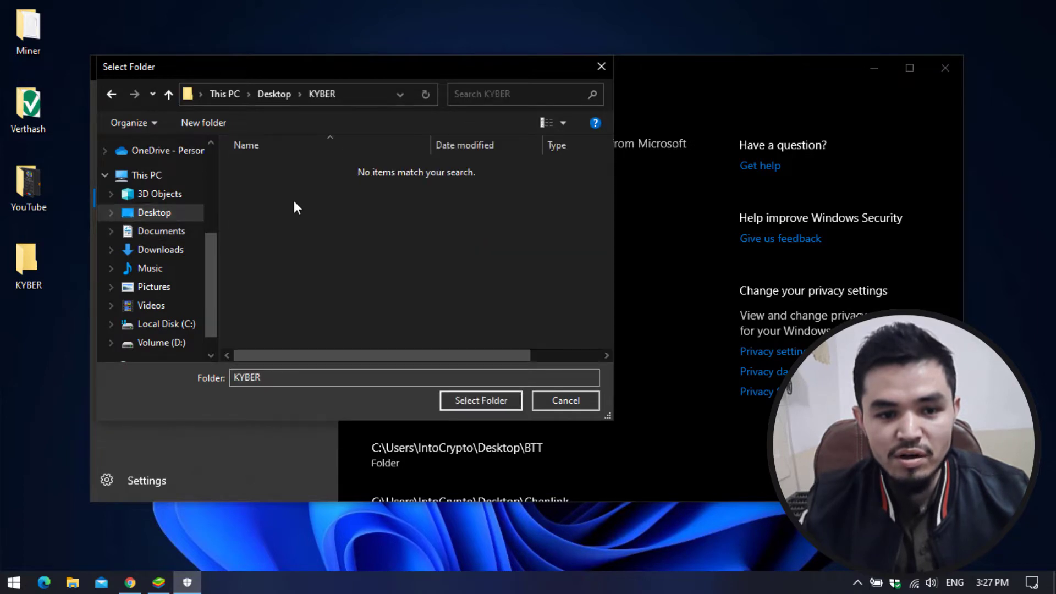
click(482, 402)
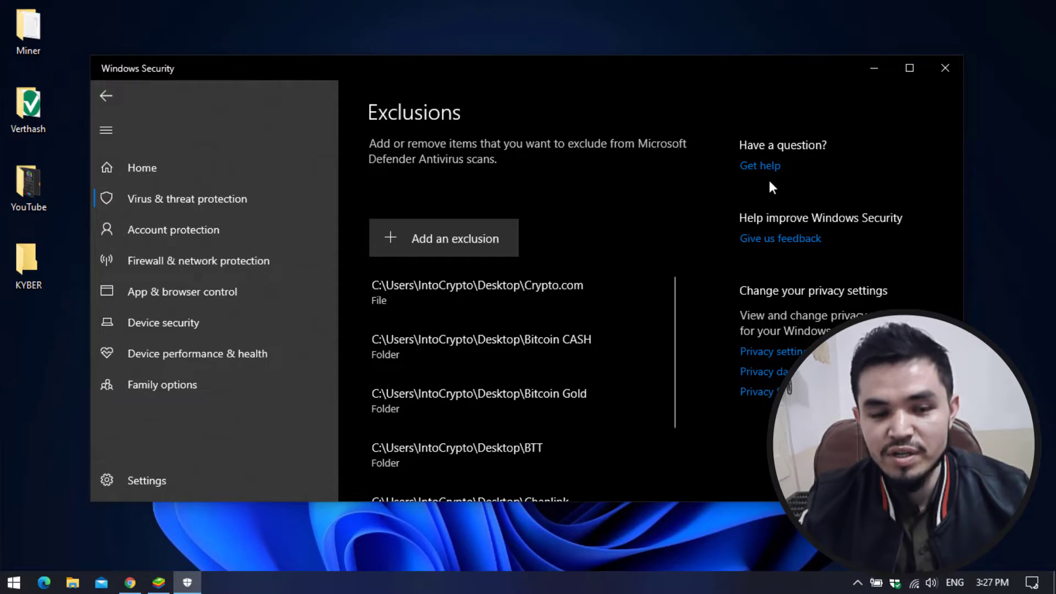
click(941, 74)
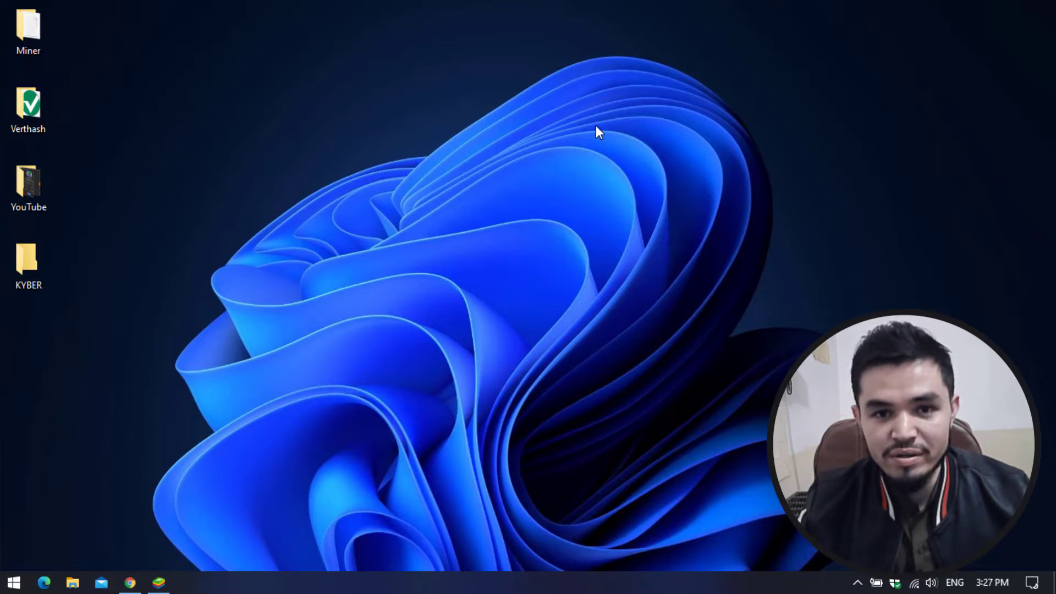
Switch to Chrome and open unMineable's miner download page at the download options.
click(130, 582)
scroll(405, 132, up, 5)
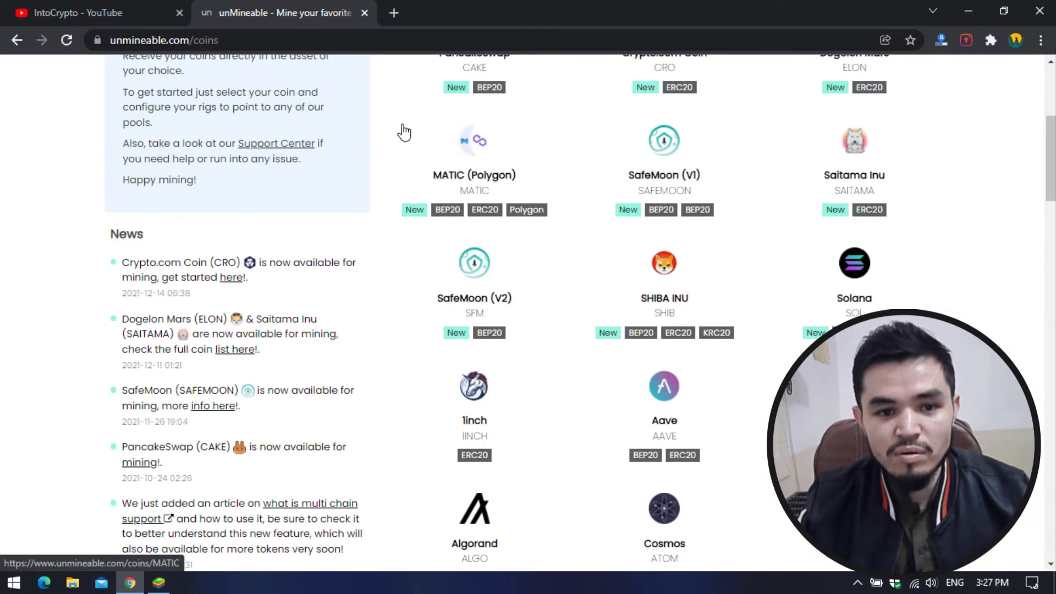
scroll(404, 132, up, 3)
click(319, 196)
scroll(355, 253, down, 4)
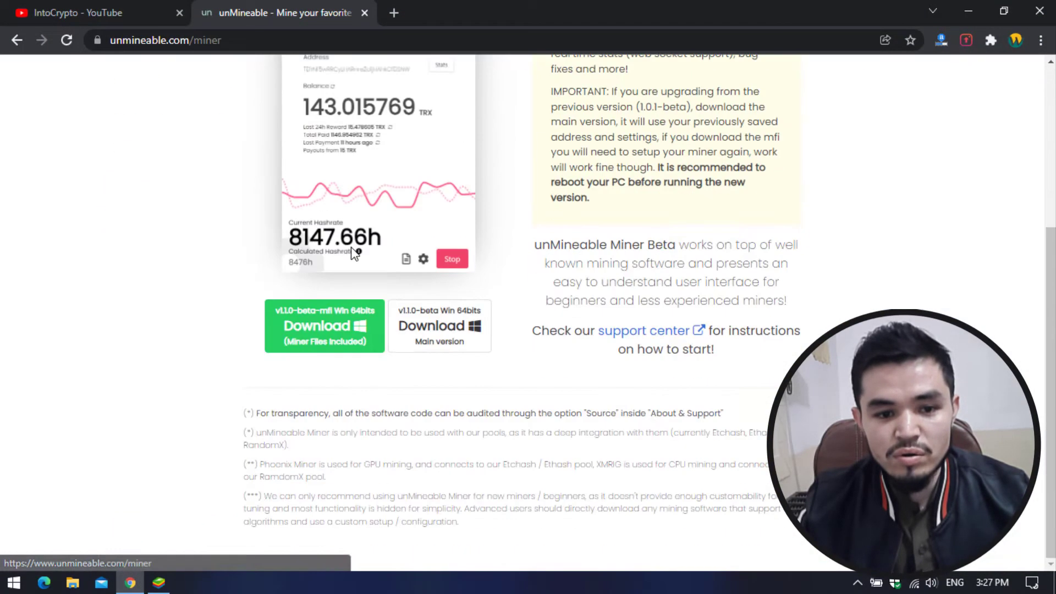
Try to download the v1.1.0-beta-mfi Win 64bits miner with IDM into the desktop folder KYBER.
right_click(337, 317)
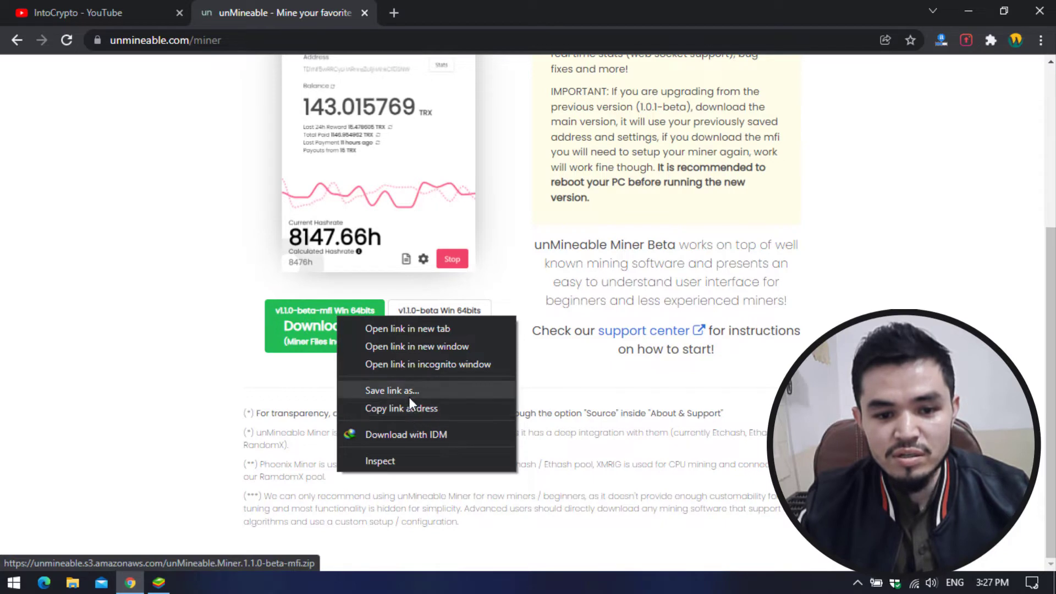
click(427, 433)
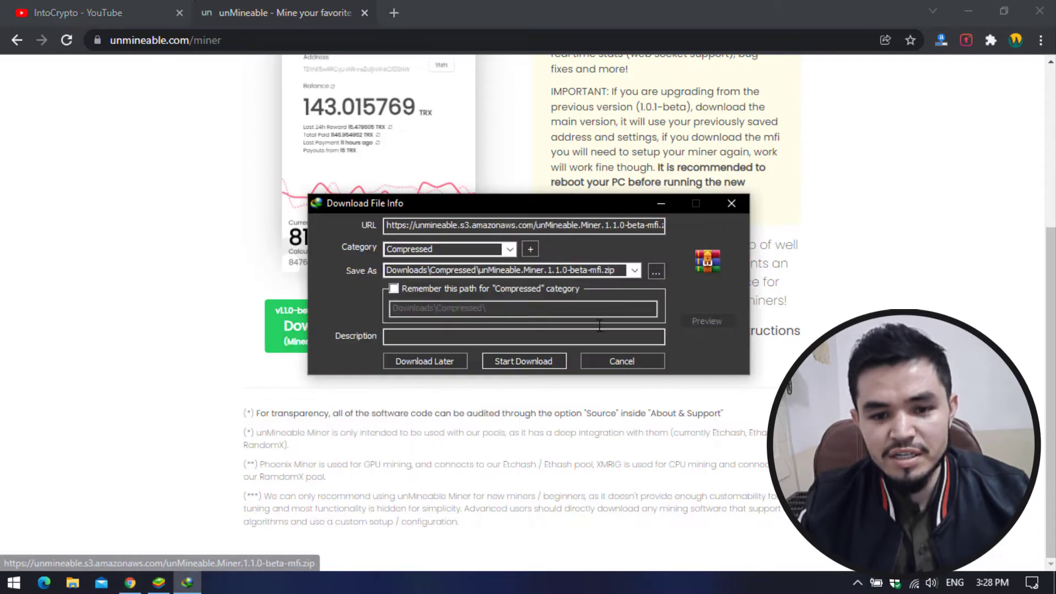
click(657, 270)
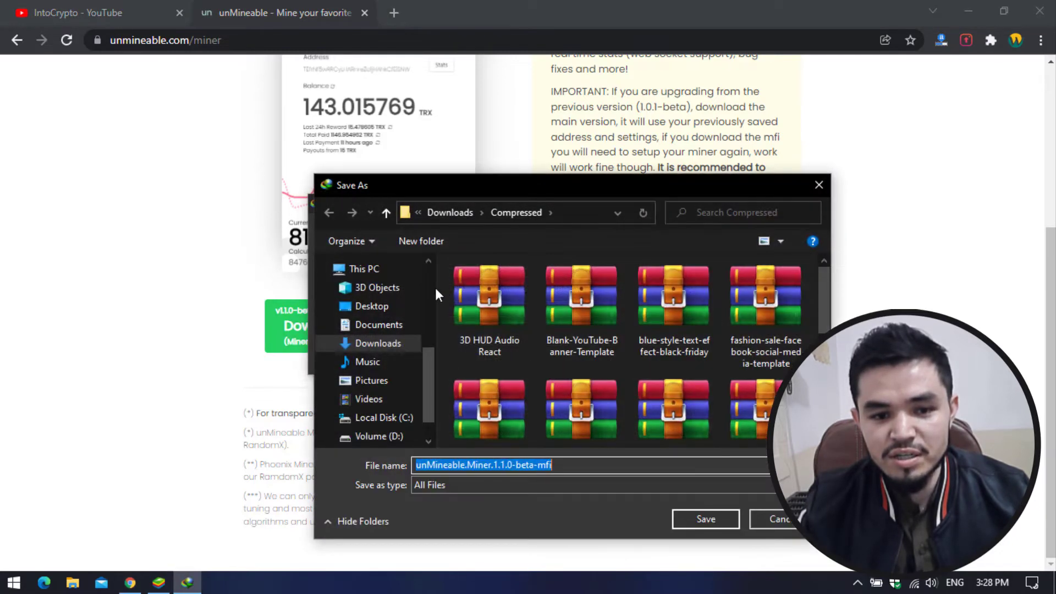
click(404, 304)
double_click(507, 302)
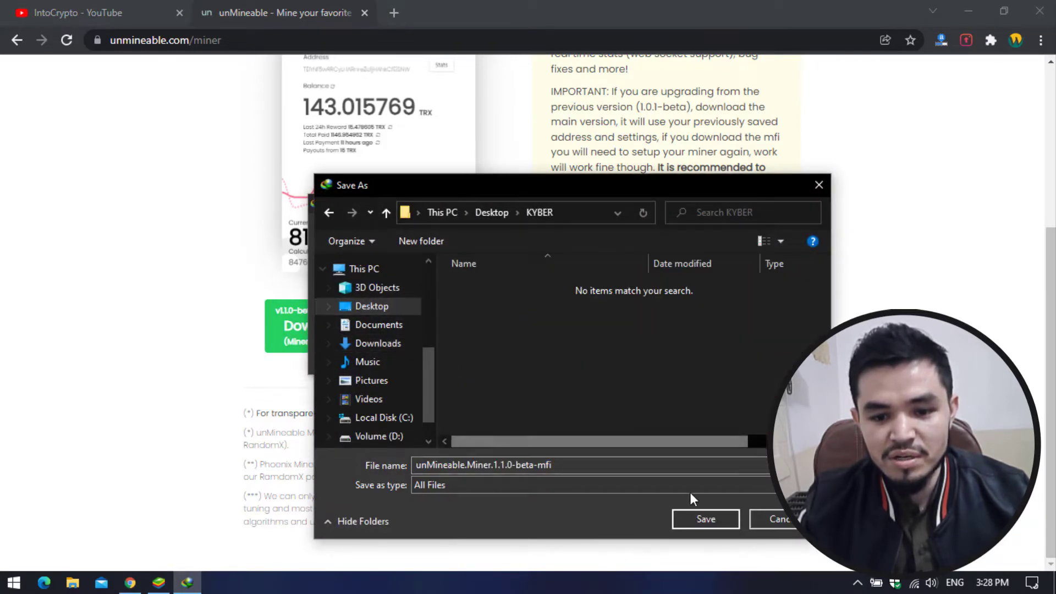
click(704, 518)
click(547, 360)
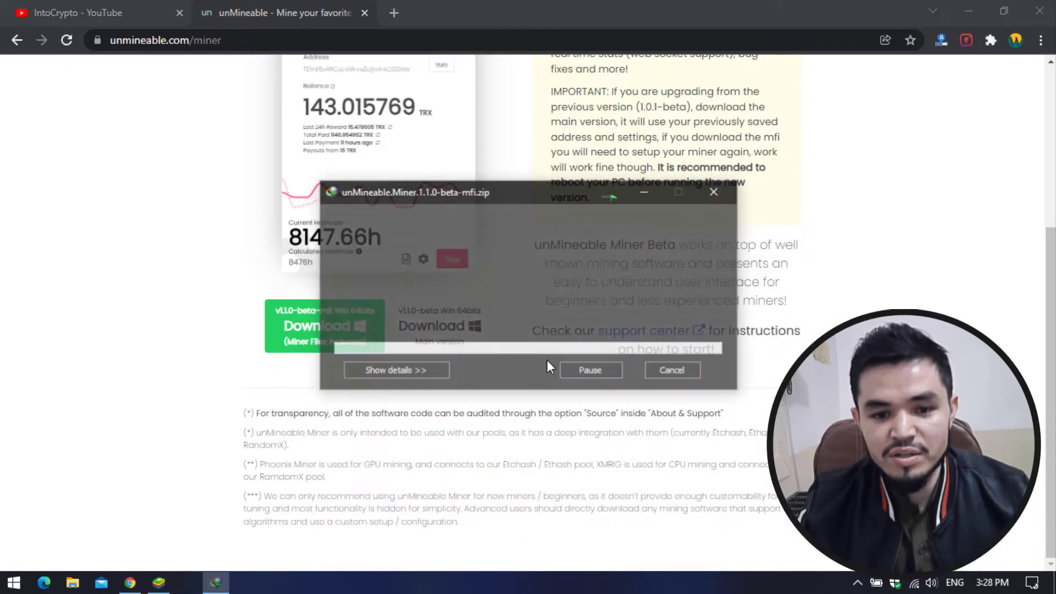
click(717, 198)
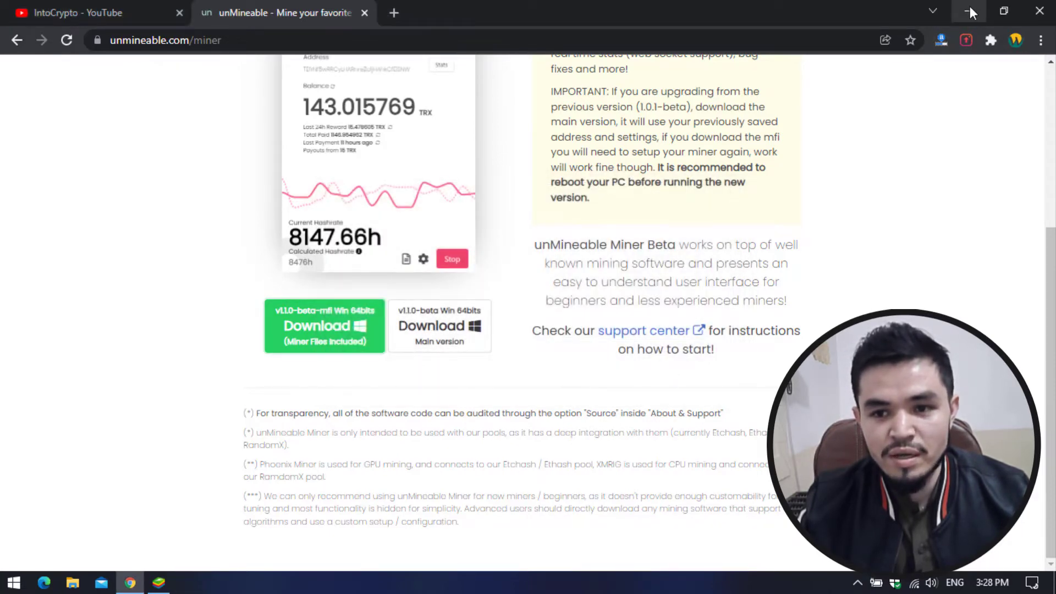
Copy the unMineable.Miner.1.1.0-beta-mfi archive from the desktop folder Miner and close that folder.
click(969, 7)
double_click(9, 38)
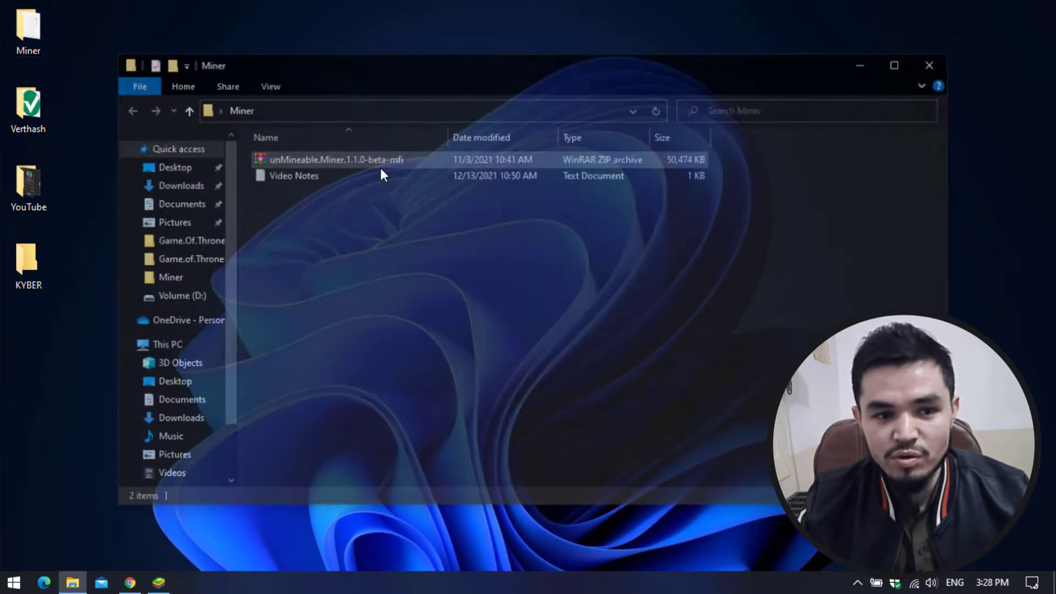
right_click(427, 158)
click(427, 158)
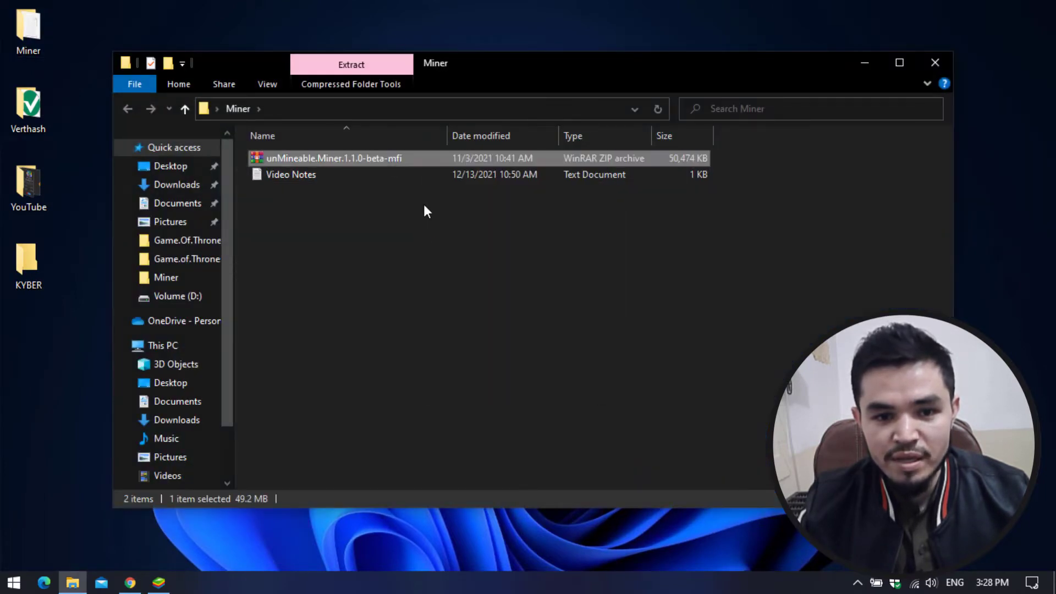
right_click(392, 158)
click(441, 401)
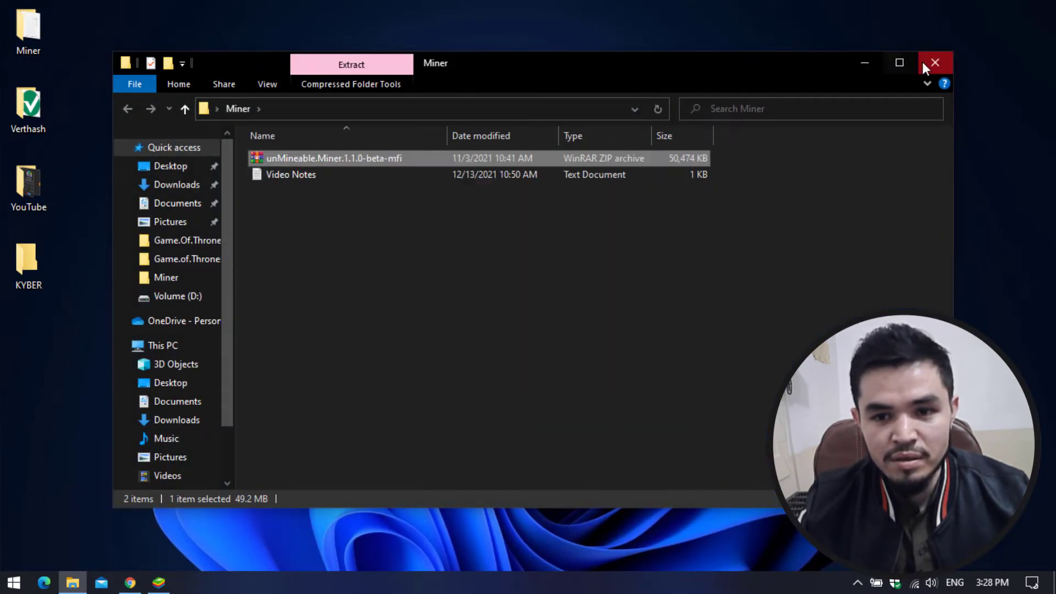
click(935, 62)
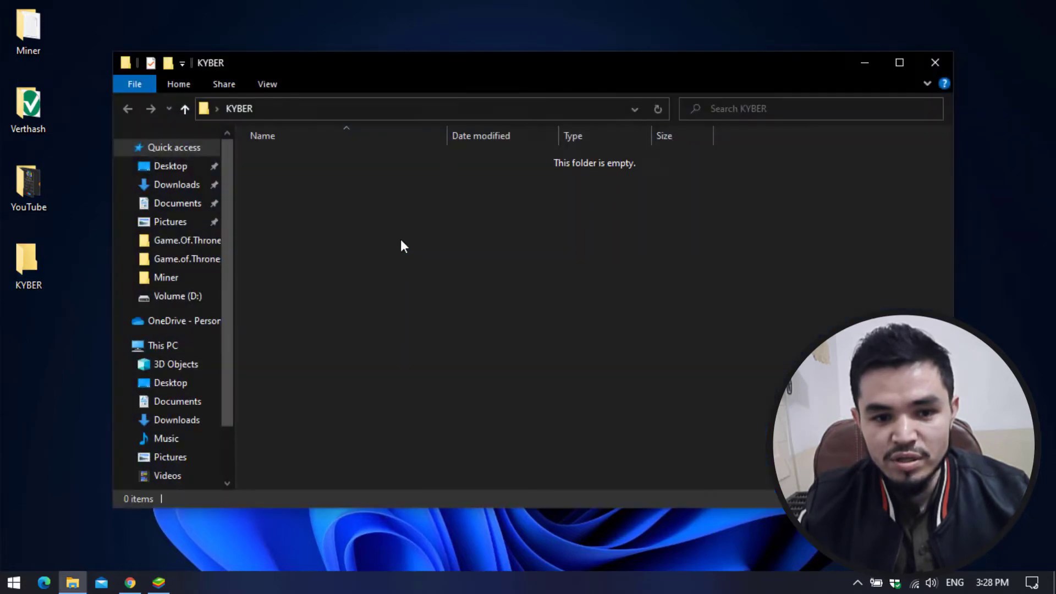
Paste the miner archive into the KYBER folder and extract it there.
right_click(400, 238)
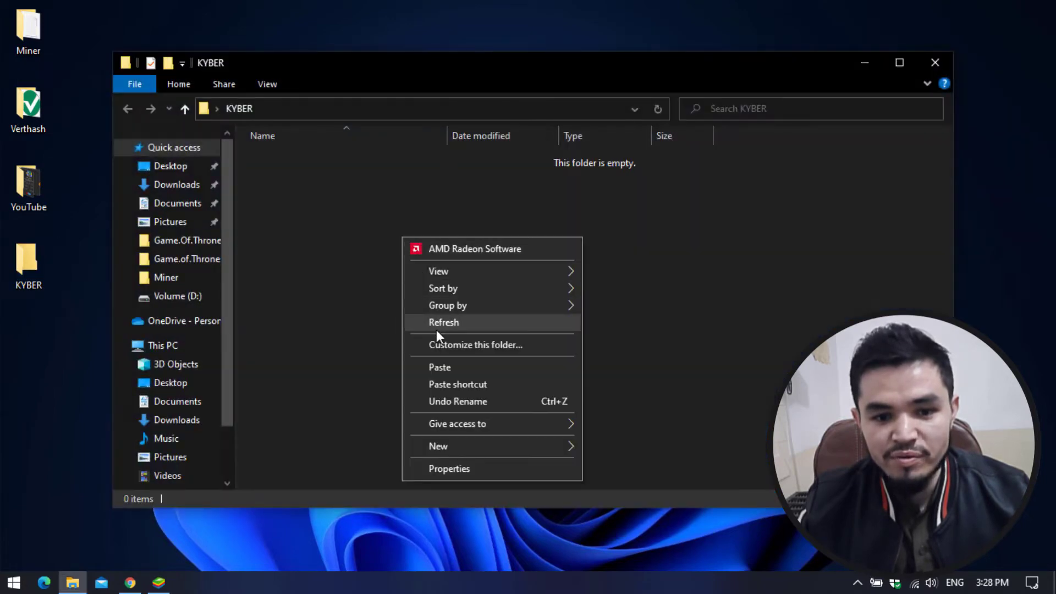
click(437, 364)
right_click(311, 160)
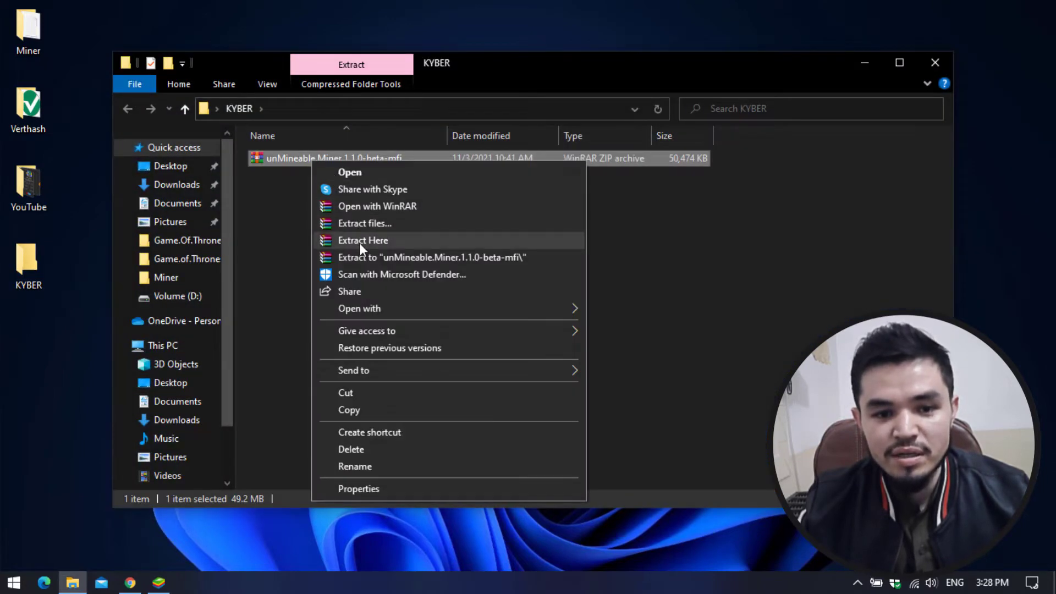
click(358, 241)
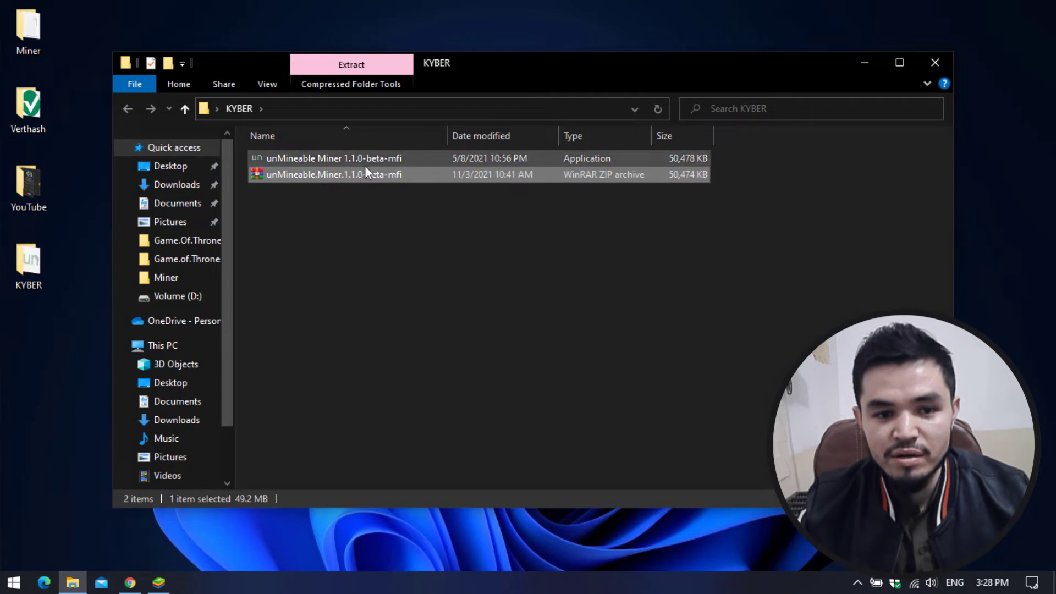
Launch the extracted unMineable Miner 1.1.0-beta-mfi application, minimize the folder window, and continue with CPU as the mining hardware.
double_click(402, 159)
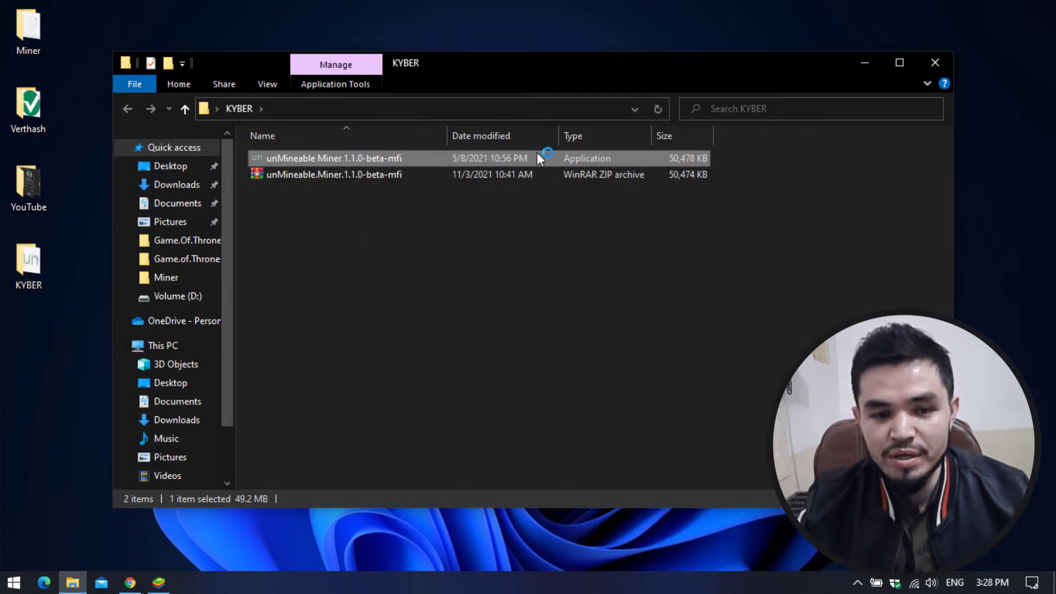
click(865, 59)
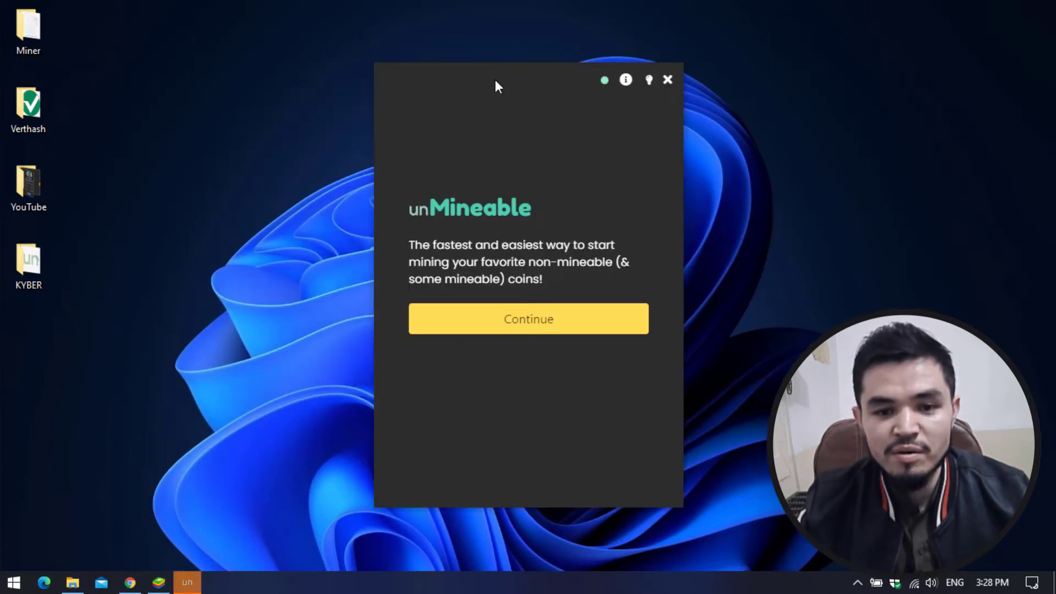
click(540, 322)
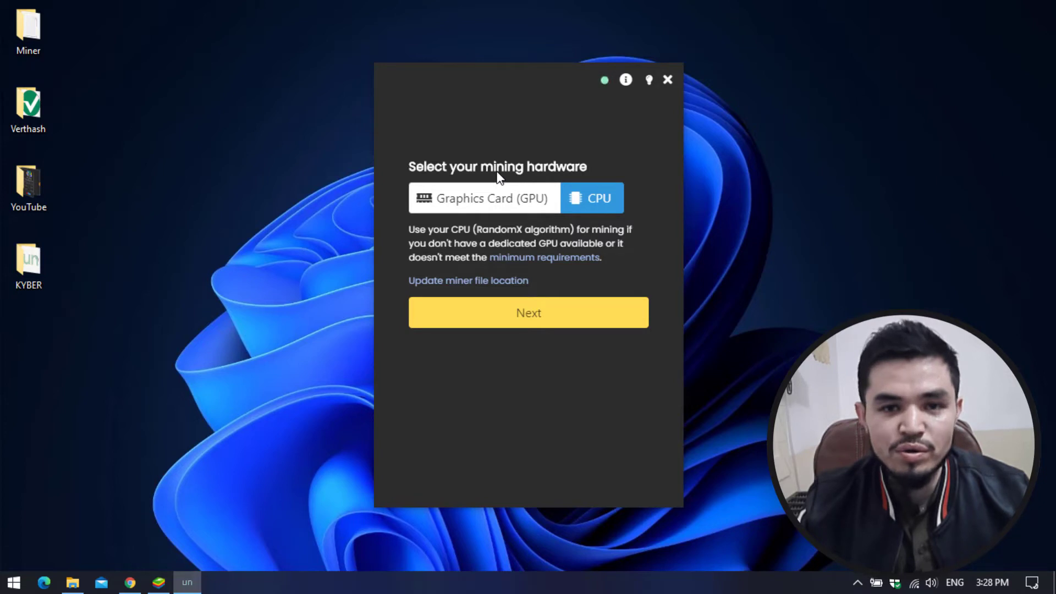
click(536, 324)
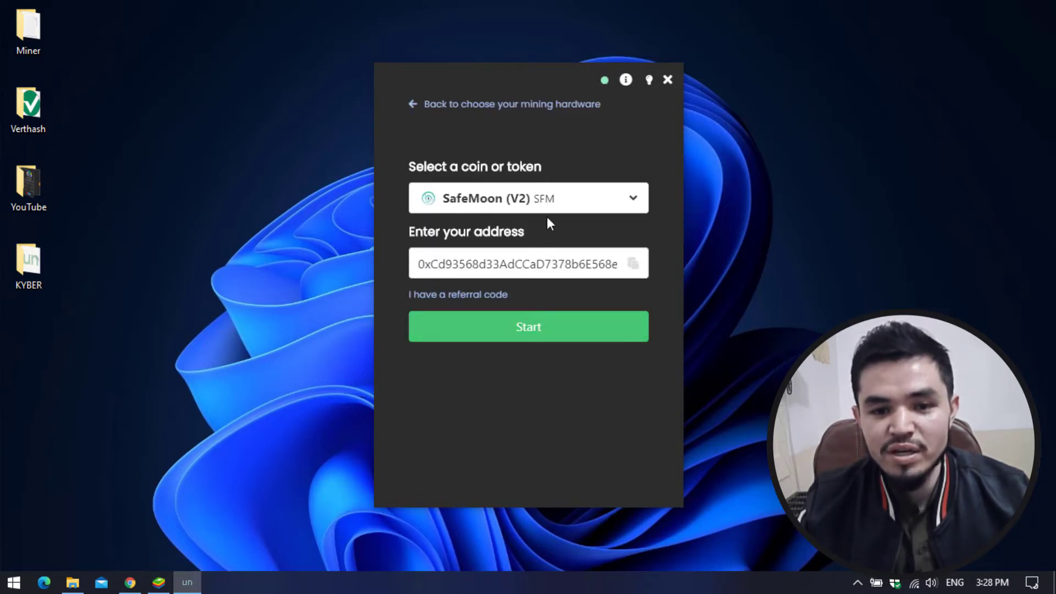
Choose KyberNetwork (KNC) as the coin to mine.
click(493, 203)
text(kyb)
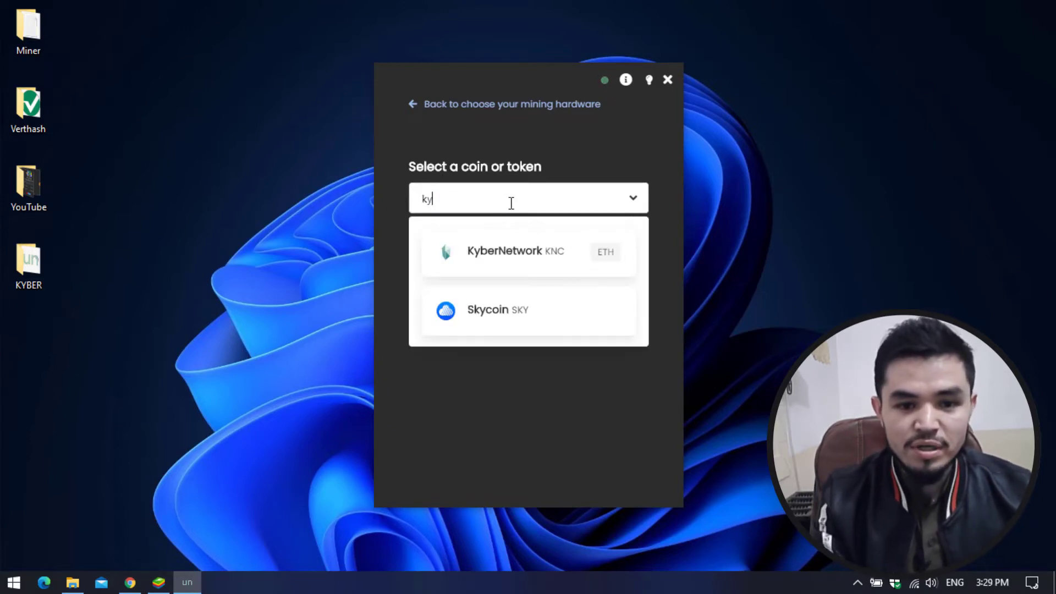
click(549, 254)
Replace the payout address with the KNC receive address copied from Trust Wallet in BlueStacks, and start mining.
double_click(548, 256)
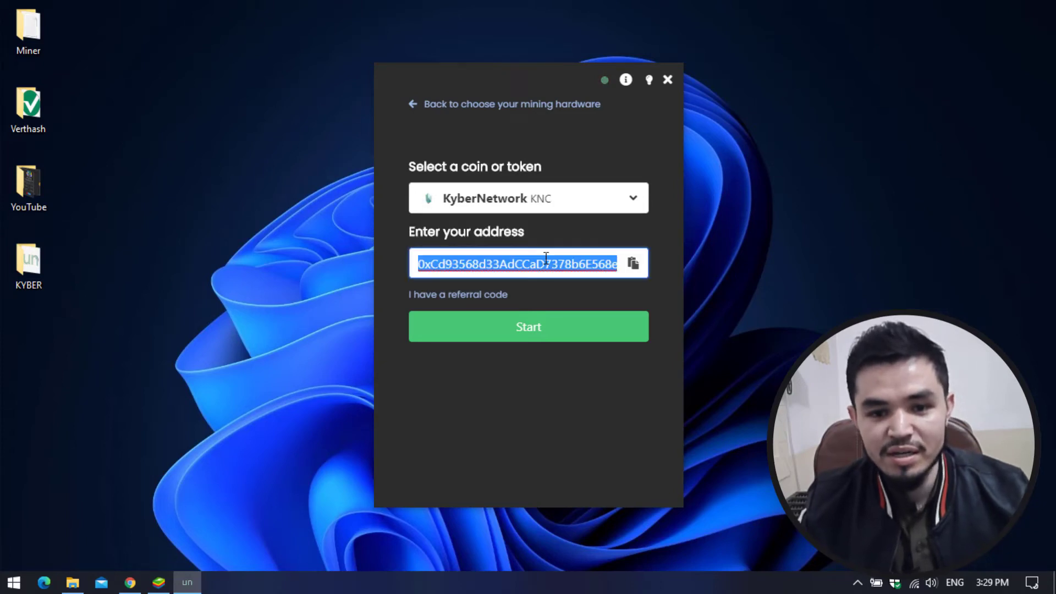
key(BackSpace)
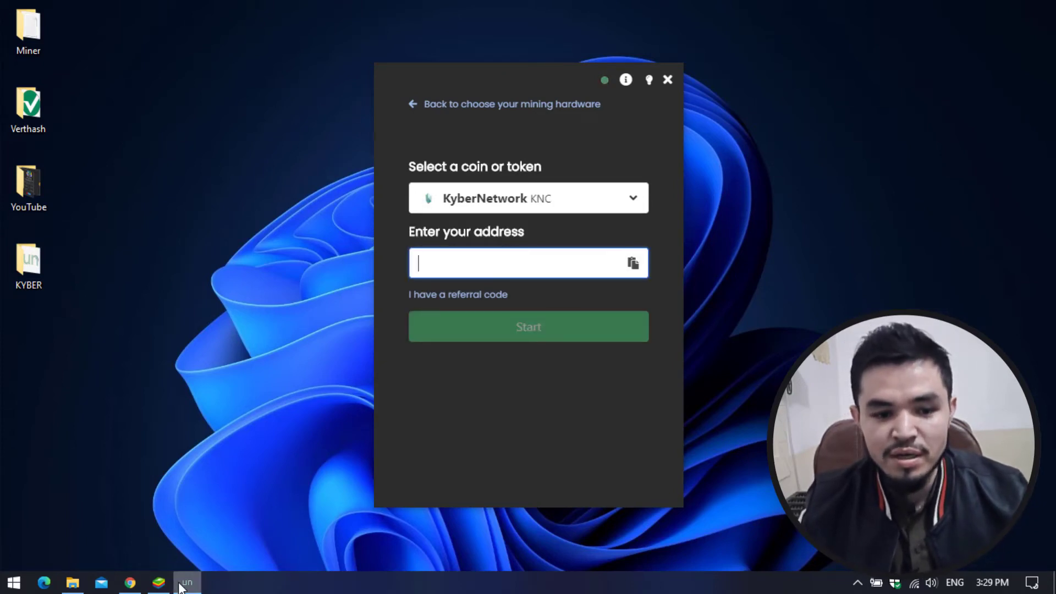
click(157, 585)
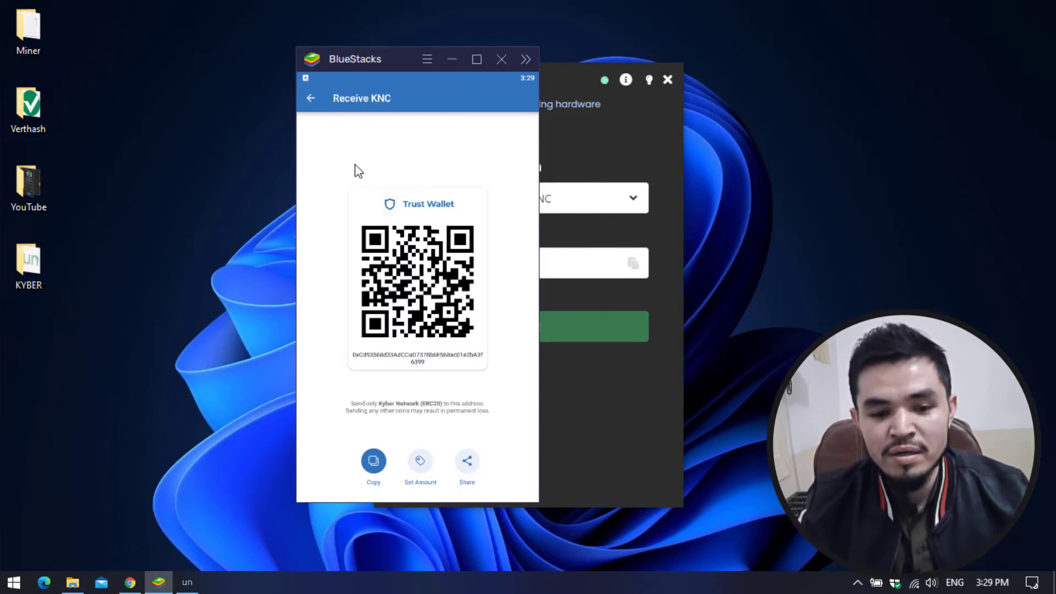
click(374, 461)
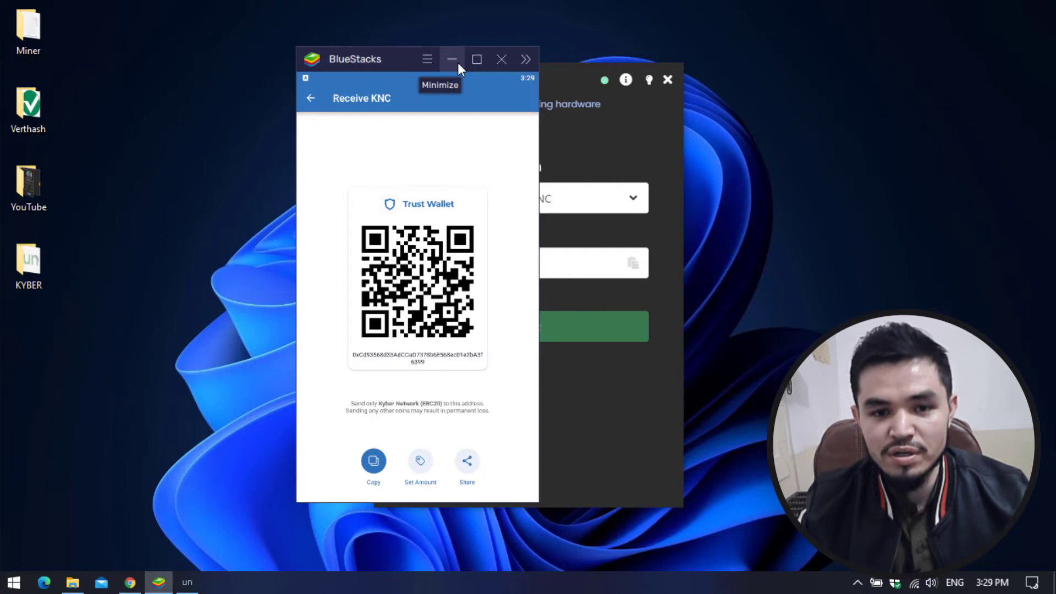
click(452, 59)
key(ctrl+v)
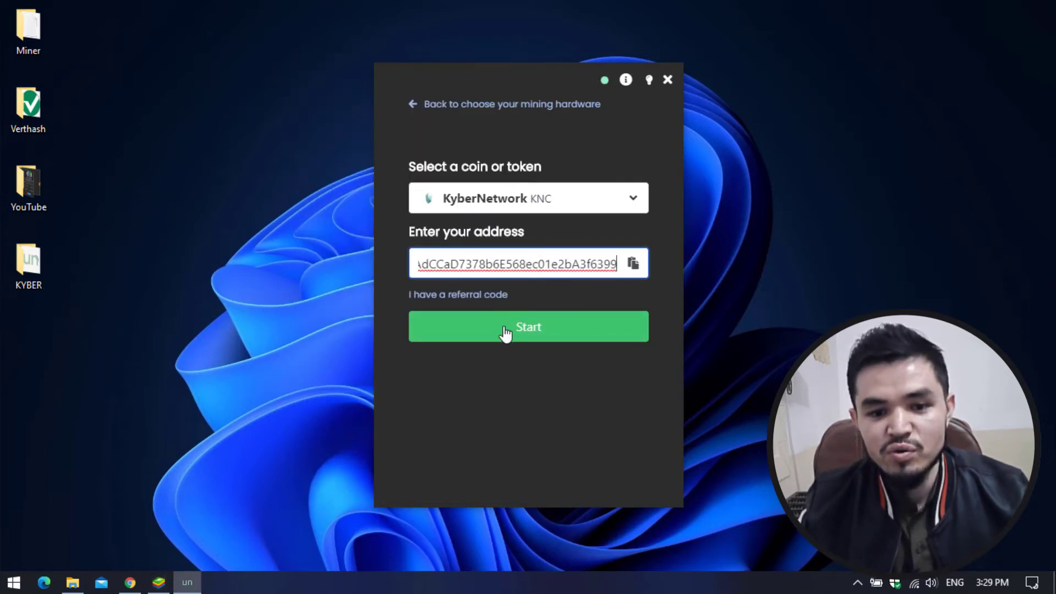
click(552, 333)
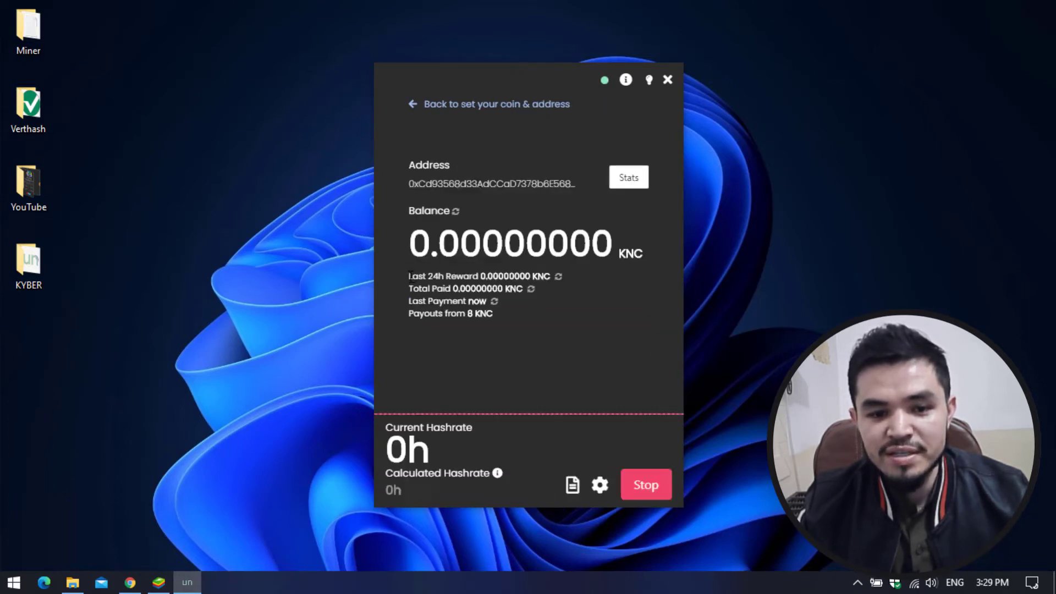
Examine the miner's reward figures, its intensity, worker name and auto-start settings, and the current hashrate, leaving the settings unsaved.
drag(410, 277, 433, 277)
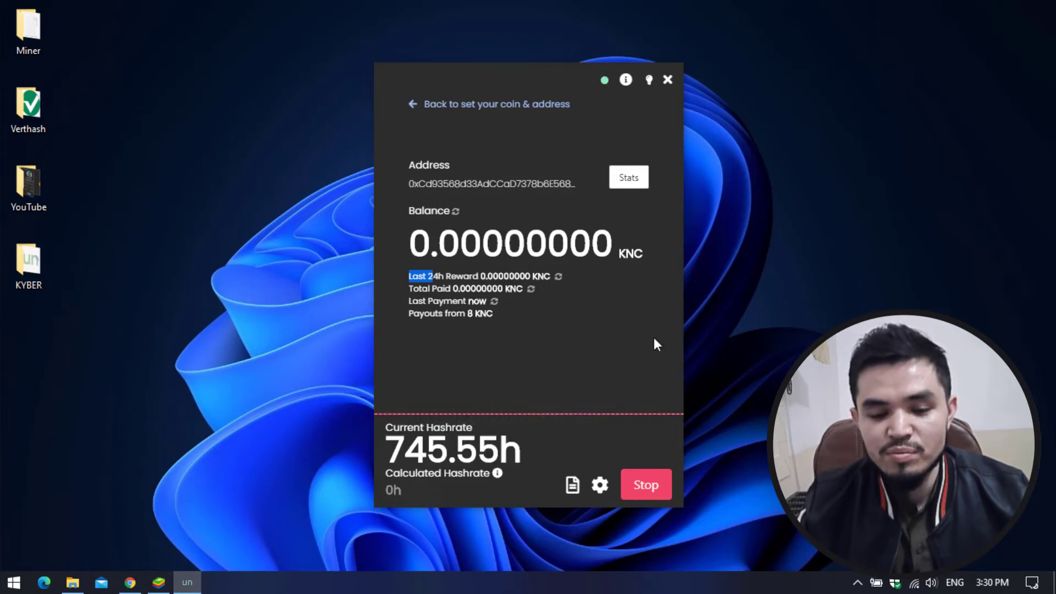
click(600, 485)
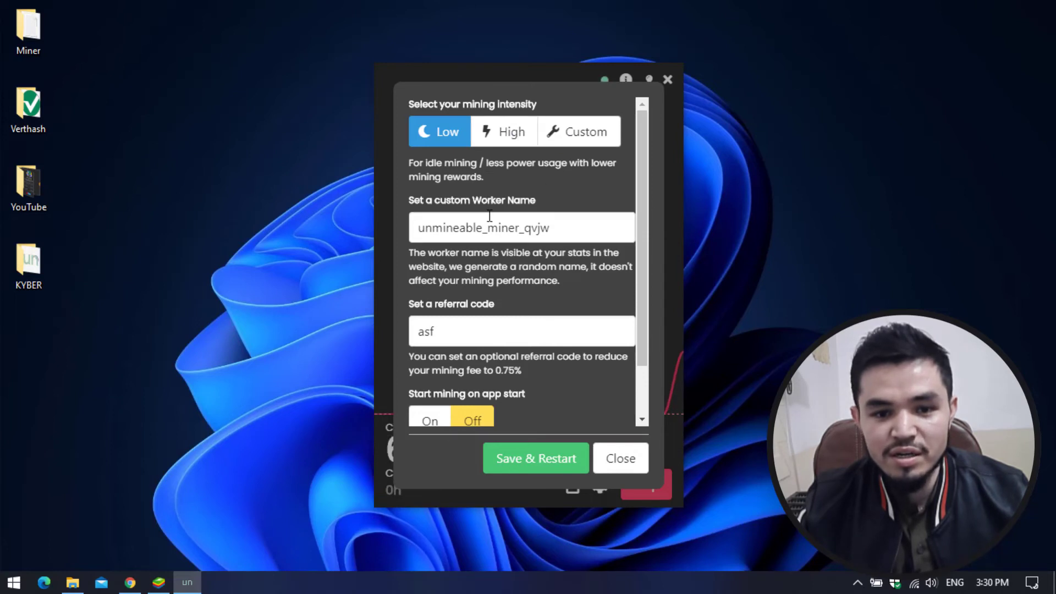
scroll(503, 248, down, 2)
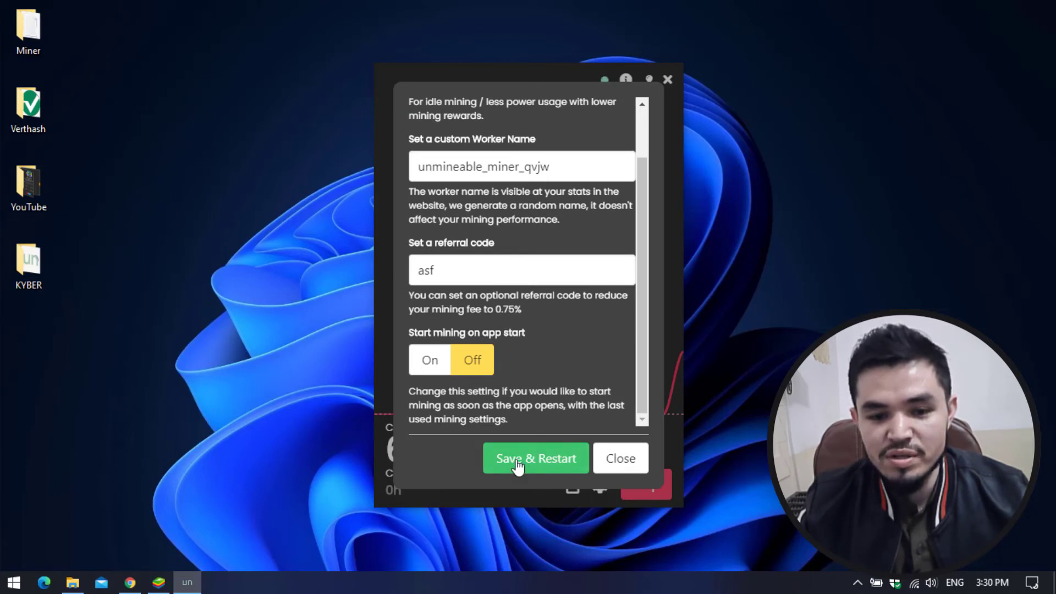
click(622, 461)
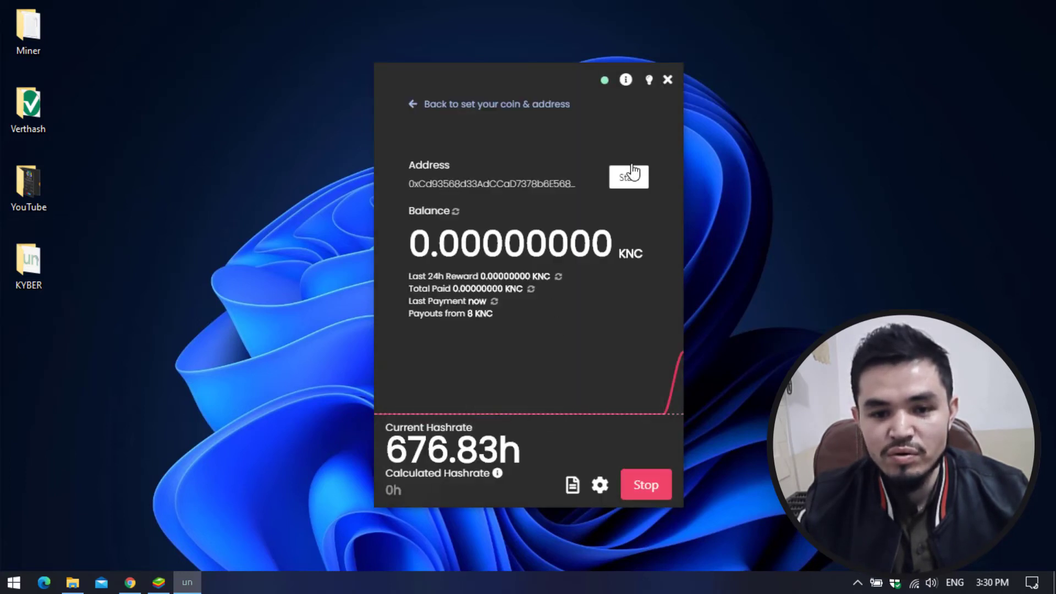
drag(386, 450, 514, 452)
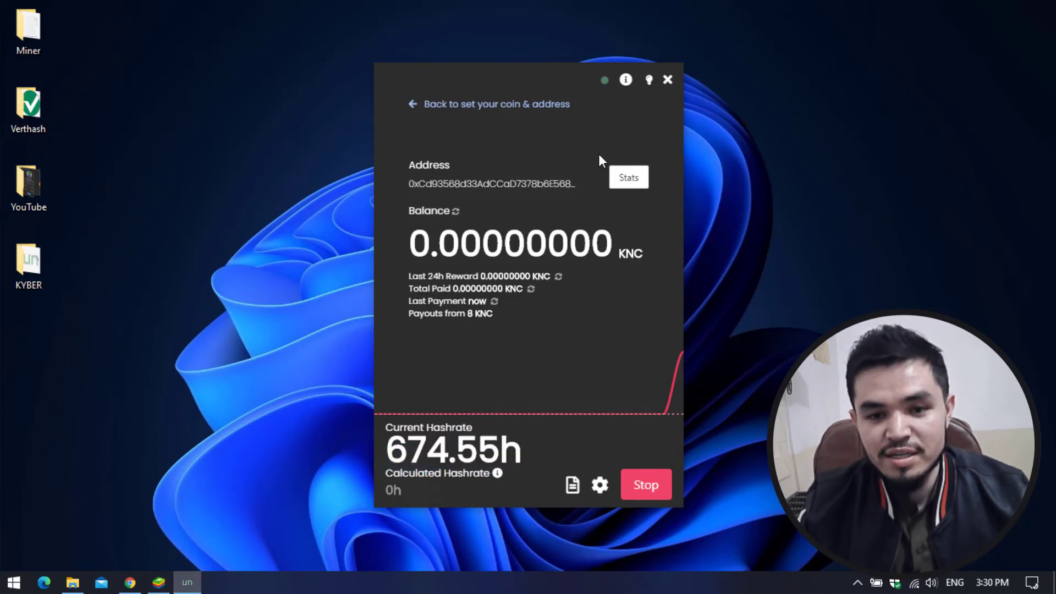
Open the address's online mining stats in the browser and enable auto pay for KNC.
click(628, 178)
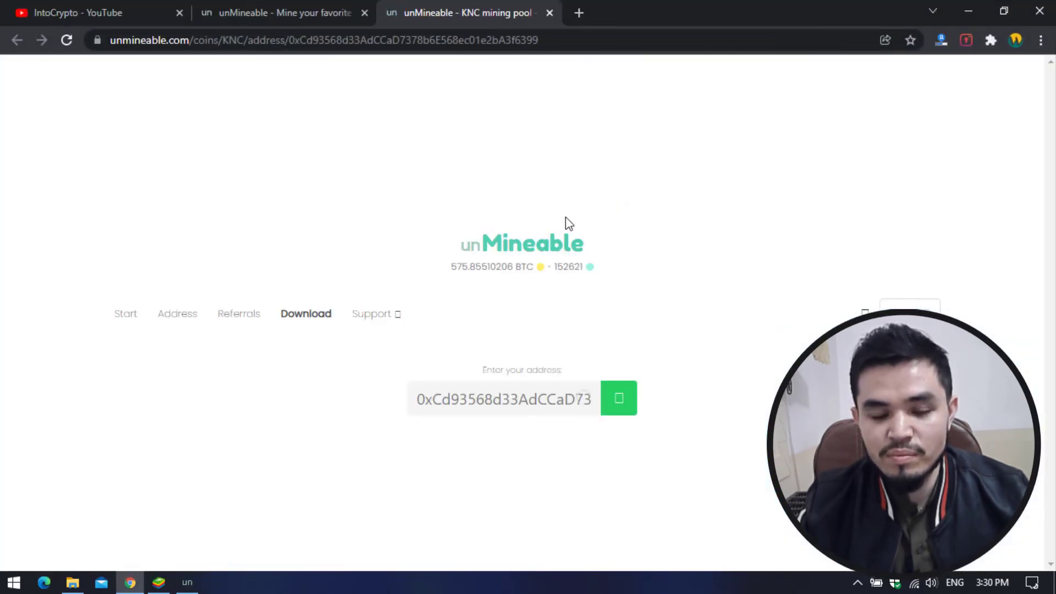
scroll(566, 224, down, 3)
click(407, 279)
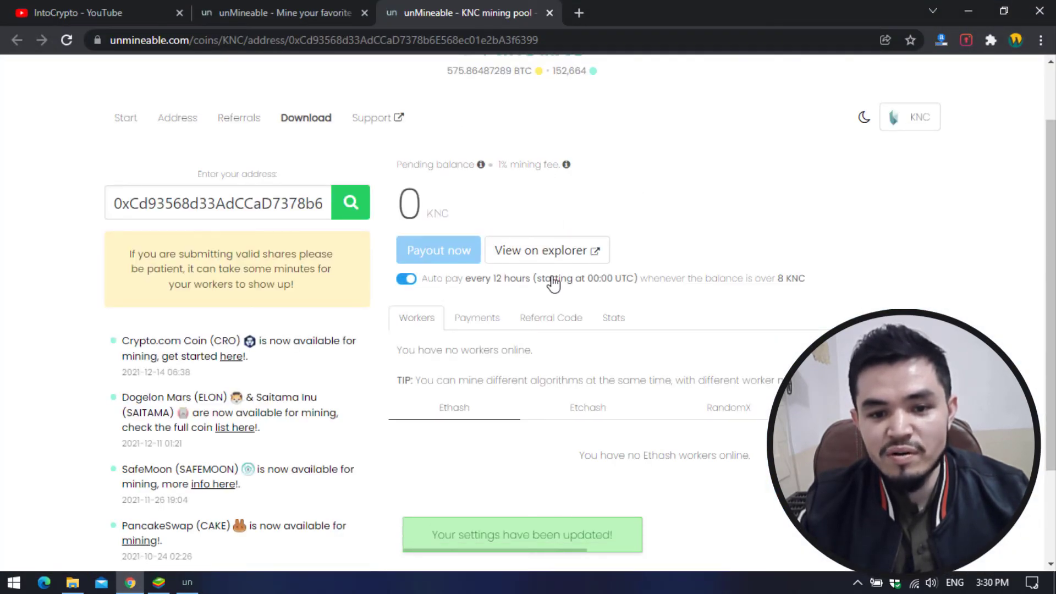
drag(842, 278, 641, 280)
click(874, 280)
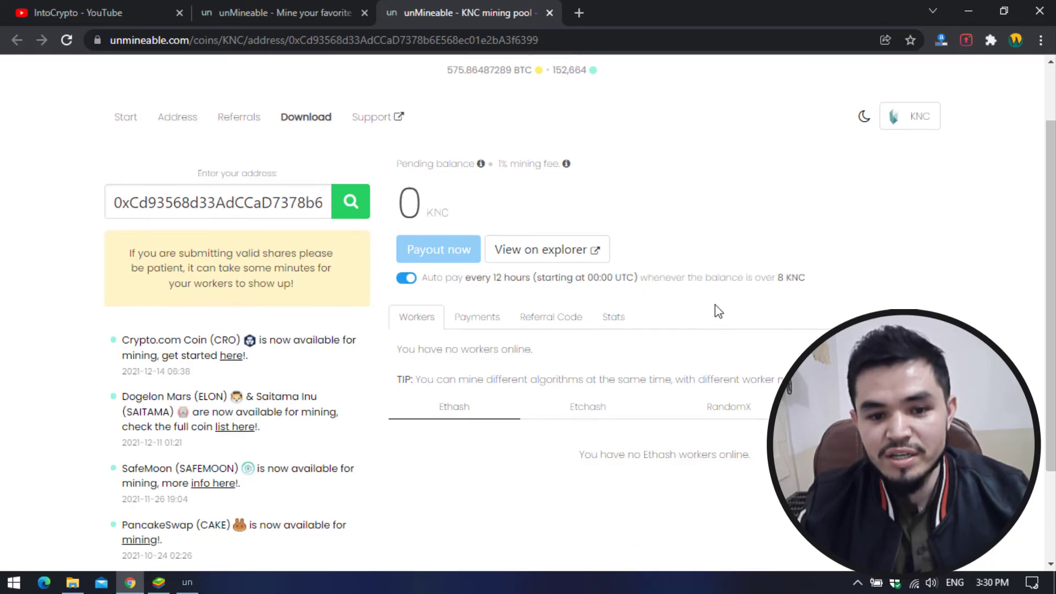
Review the payments and the referral code with its reward terms for the address, and minimize the browser.
scroll(717, 309, down, 2)
click(461, 195)
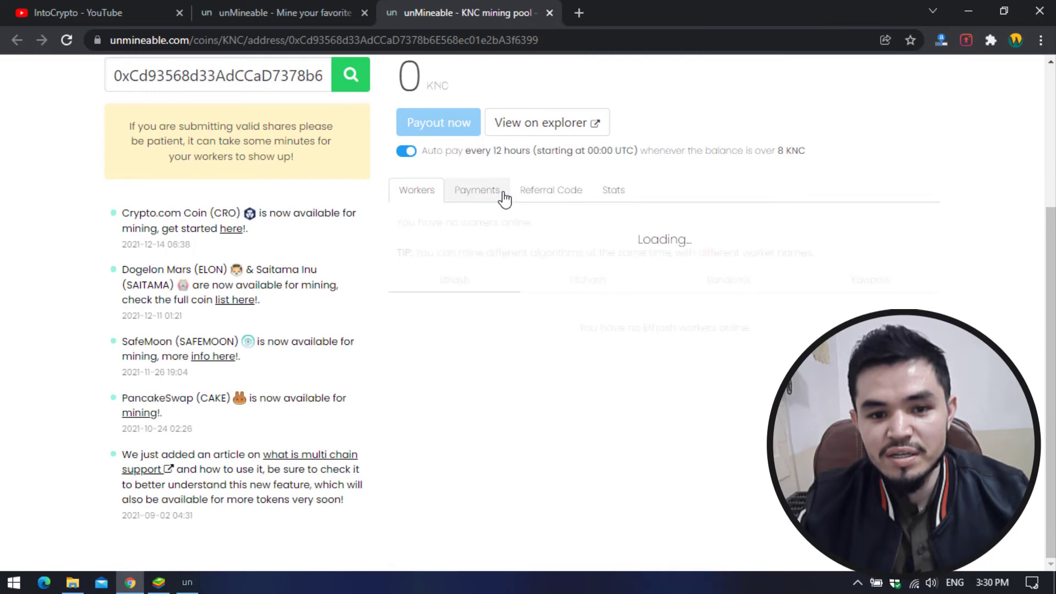
click(556, 196)
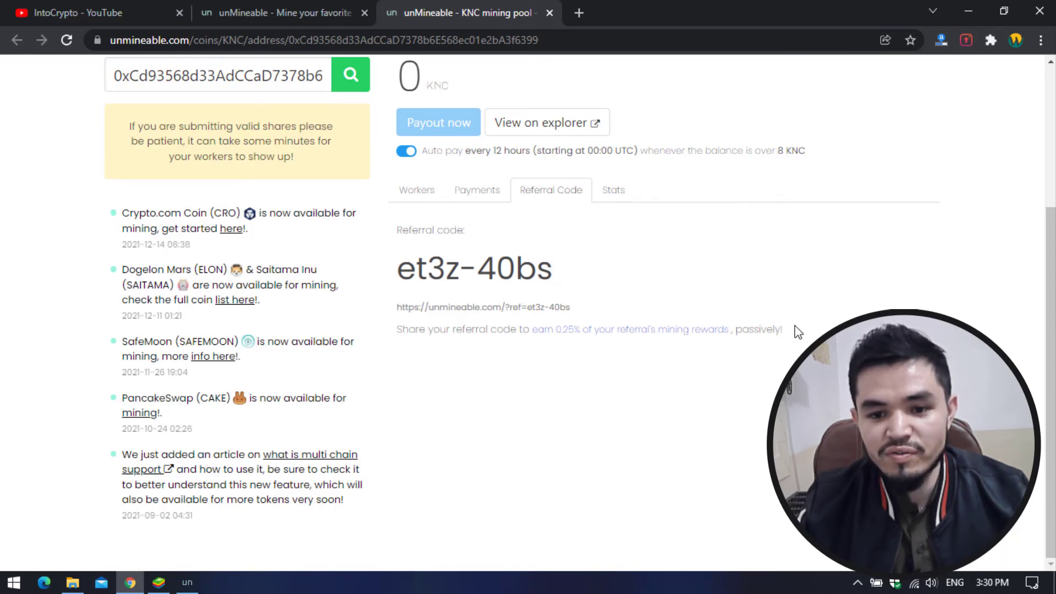
drag(792, 328, 540, 329)
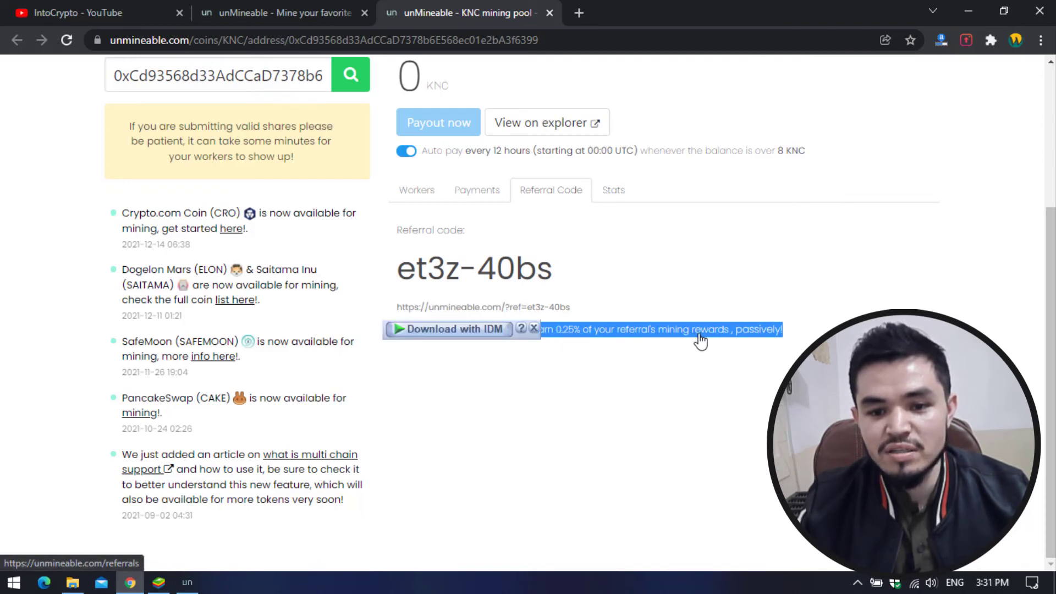
click(850, 271)
click(968, 11)
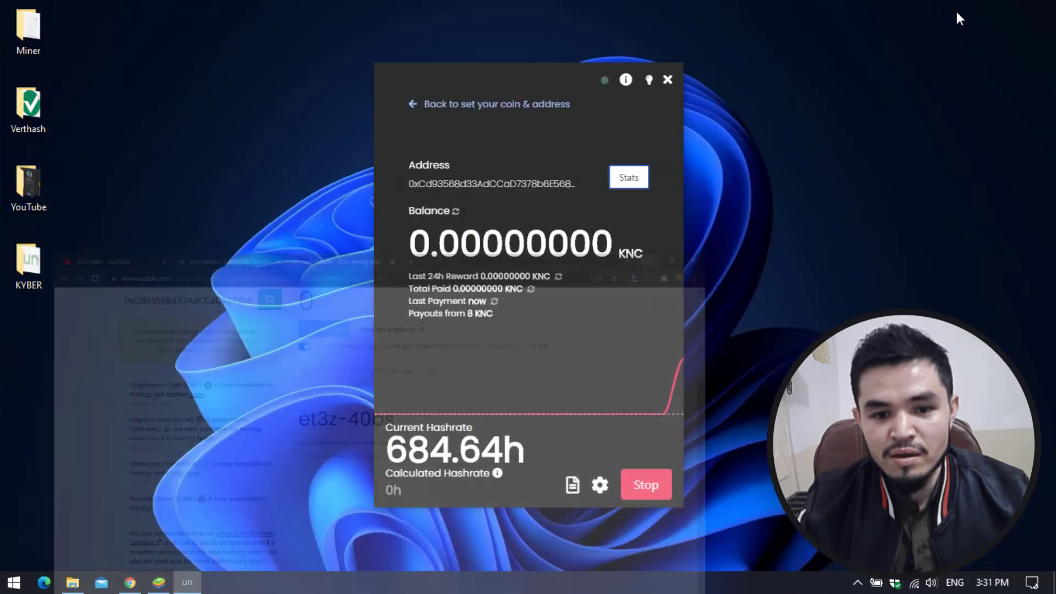